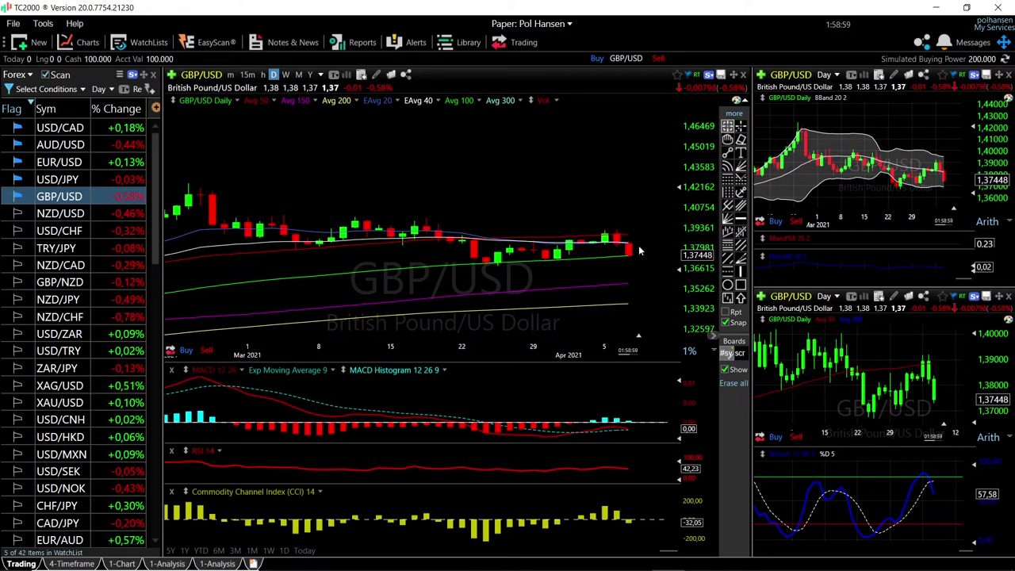
Zoom out the GBP/USD Bollinger Band chart to show more daily bars
scroll(626, 235, "up", 2)
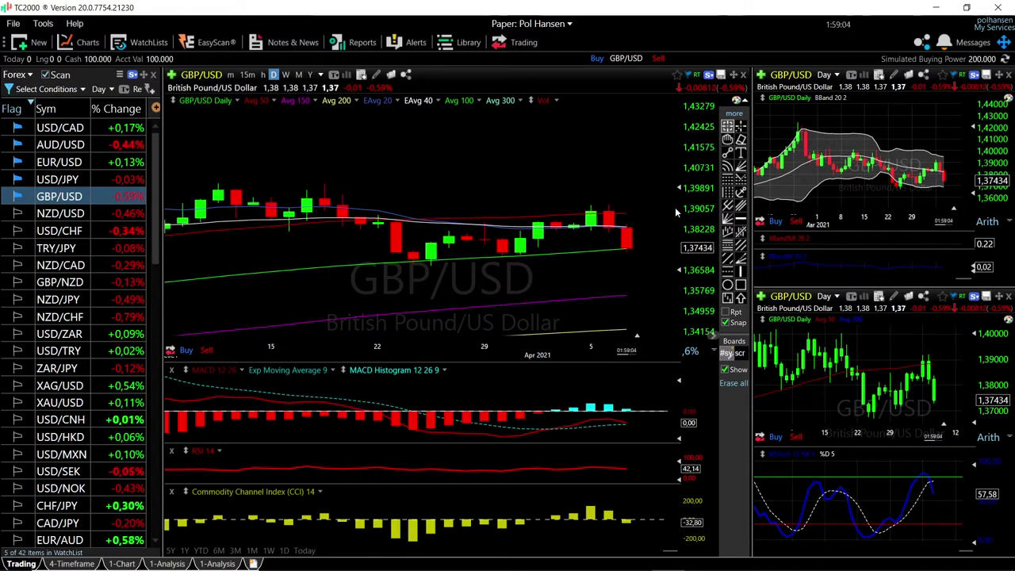
scroll(666, 206, "down", 1)
scroll(659, 208, "down", 1)
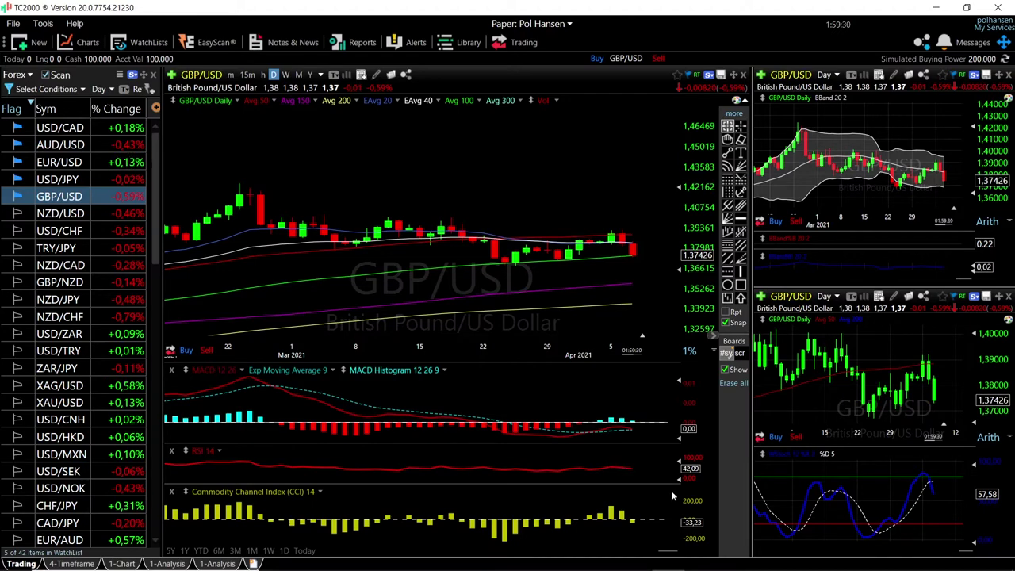
scroll(920, 166, "up", 4)
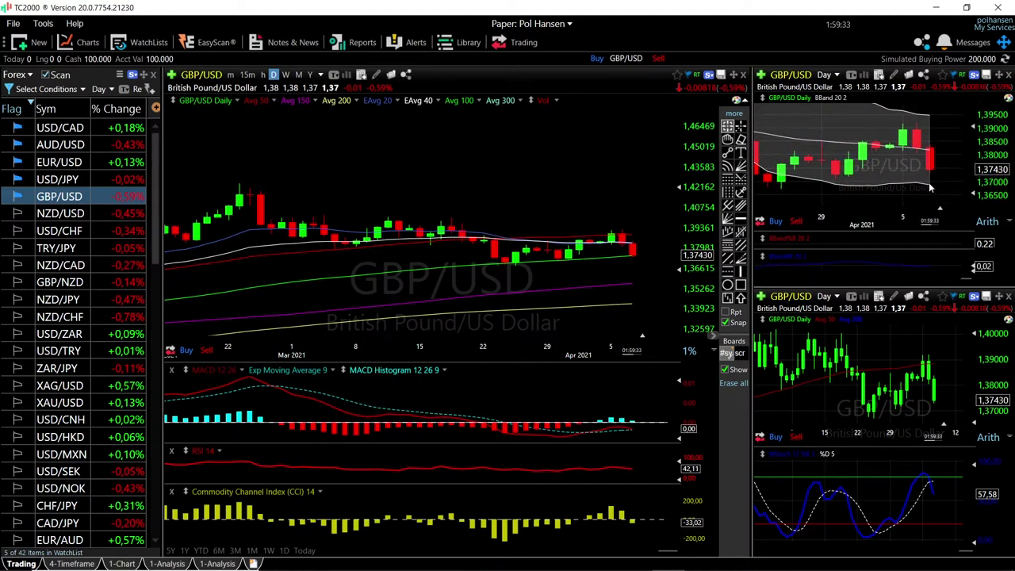
mouse_move(930, 185)
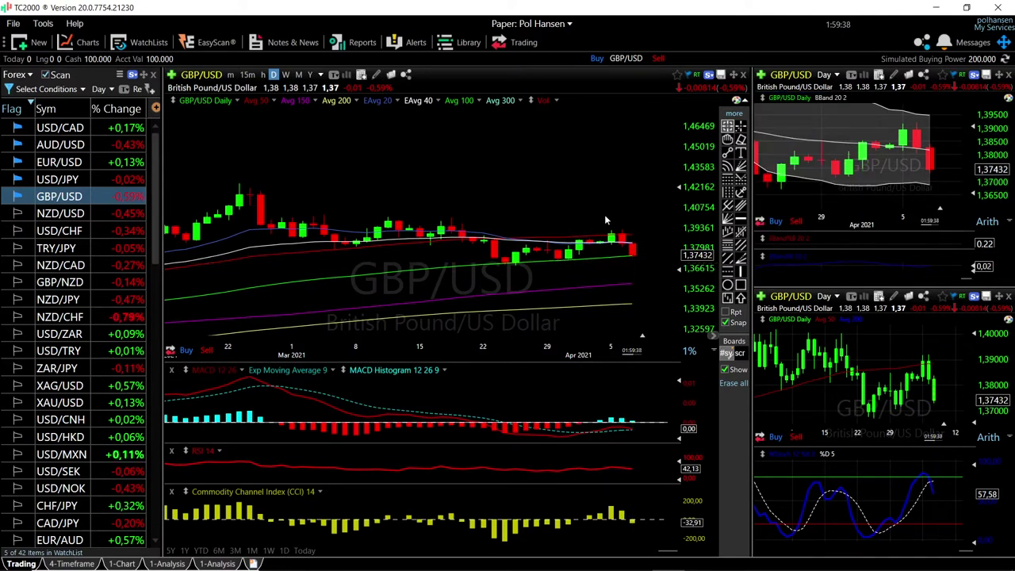
key("Down")
key("Down")
key("Down")
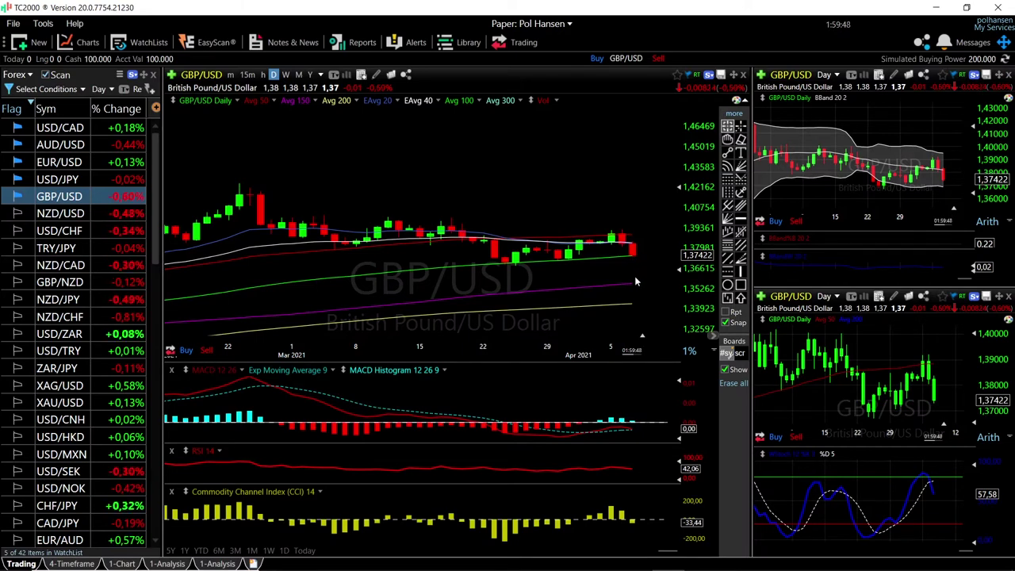
Read one GBP/USD bar's price and indicator values, then switch to the 1-Analysis Ichimoku chart
left_click(634, 282)
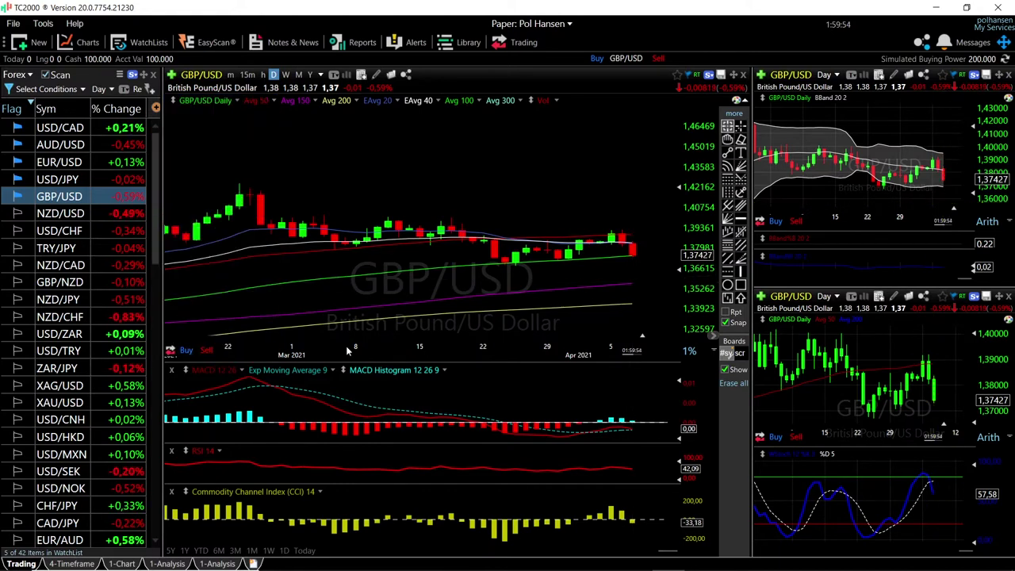
left_click(168, 563)
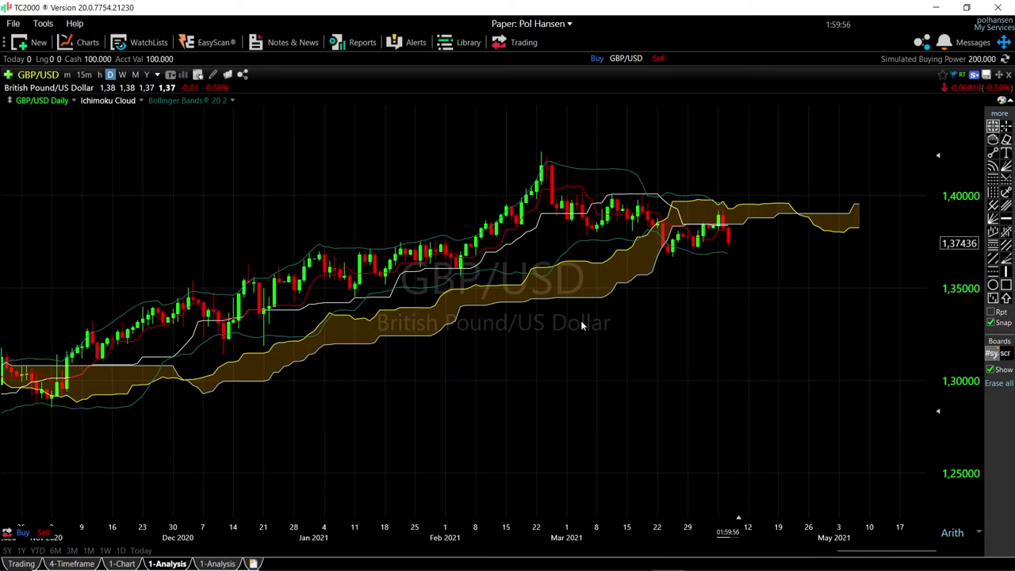
Zoom the GBP/USD Ichimoku chart and read OHLC and Ichimoku values for several bars, including a March bar
scroll(756, 289, "up", 3)
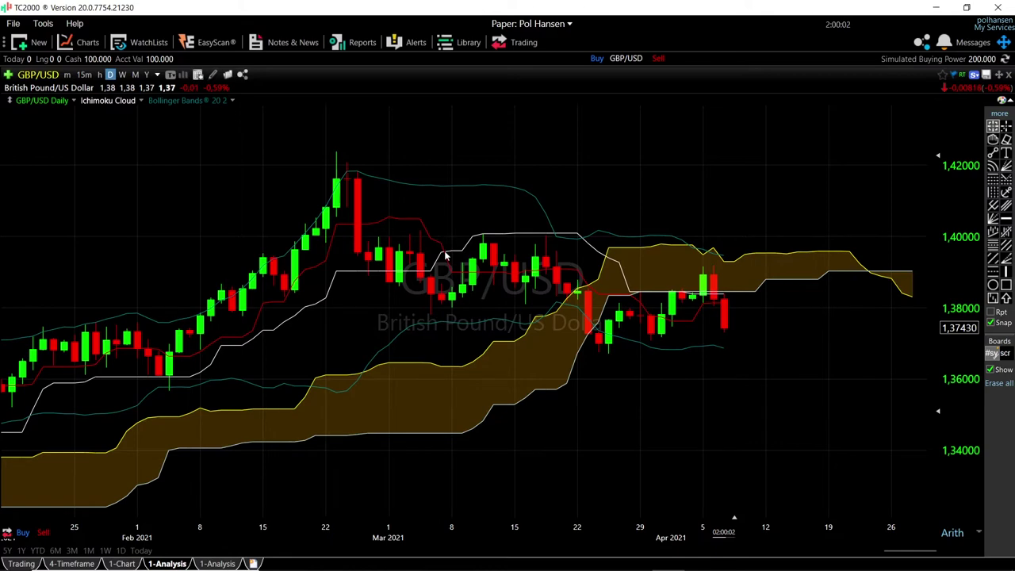
scroll(750, 357, "down", 3)
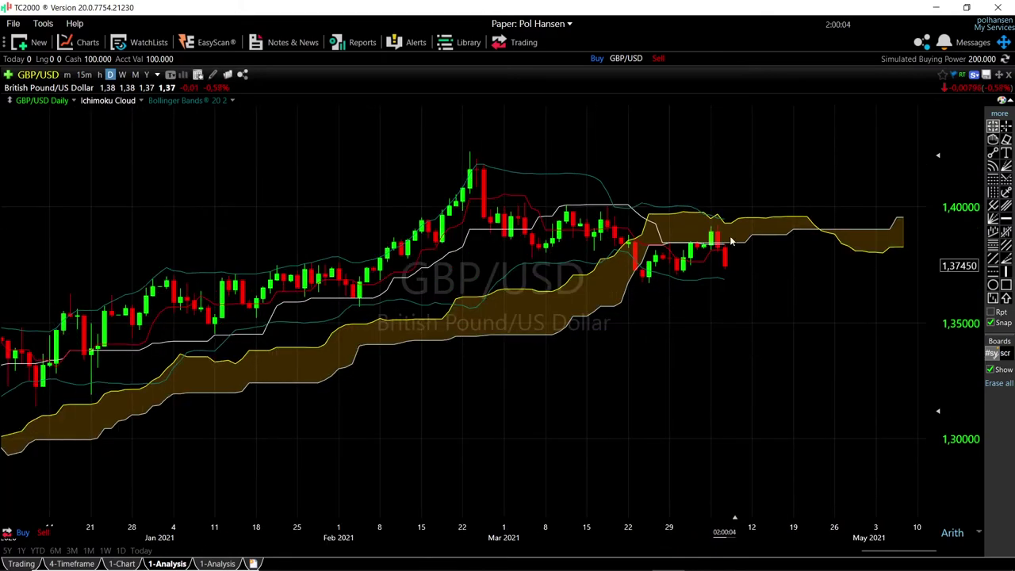
scroll(657, 364, "down", 4)
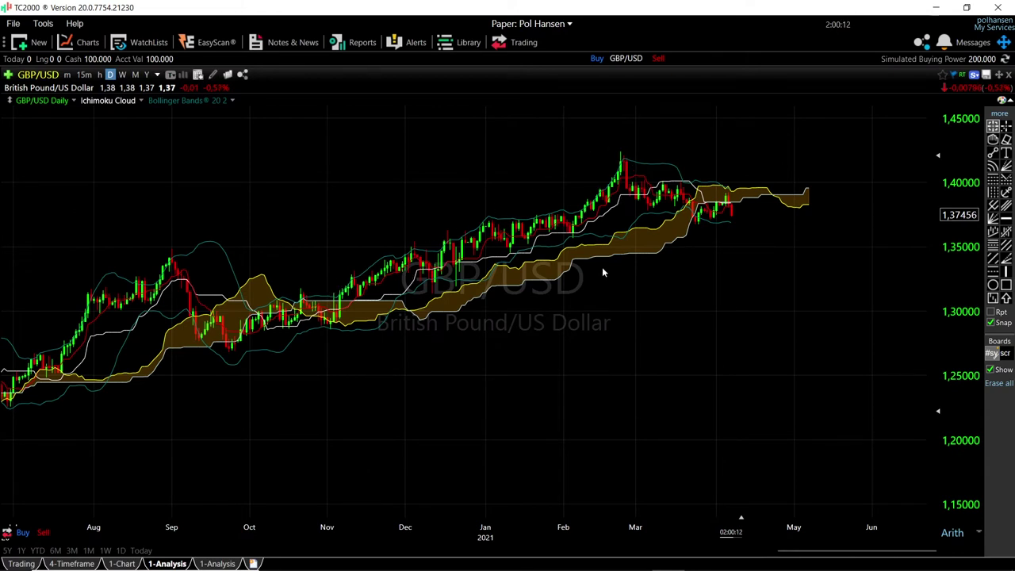
left_click(329, 314)
left_click(331, 313)
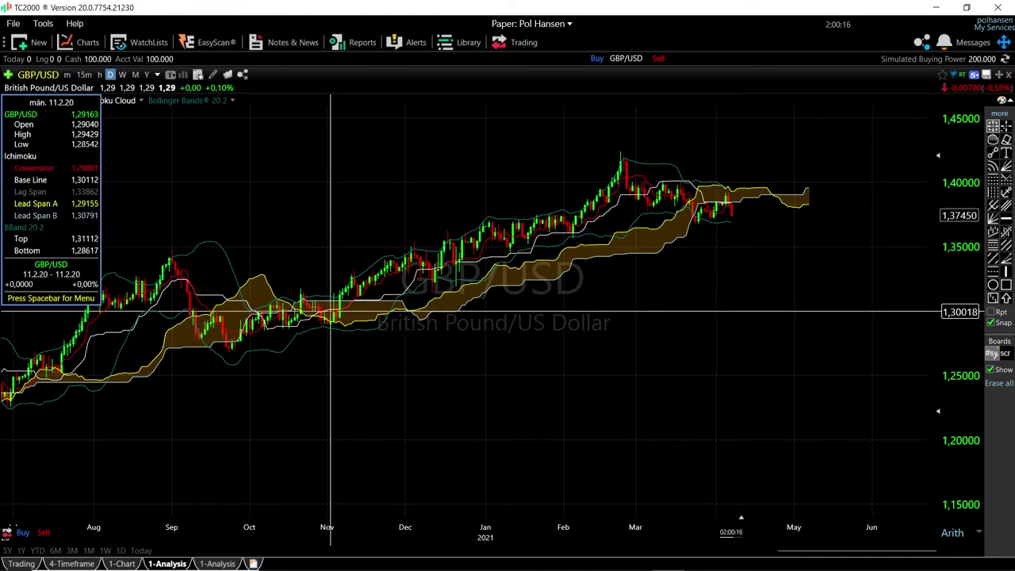
left_click(650, 189)
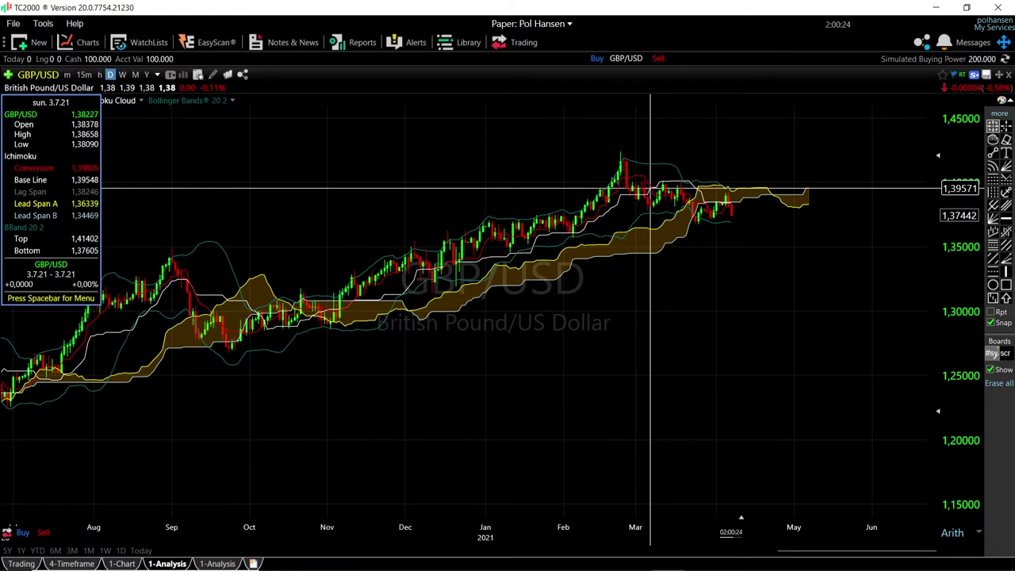
Return to the Trading layout with USD/JPY loaded in every chart
scroll(843, 245, "up", 3)
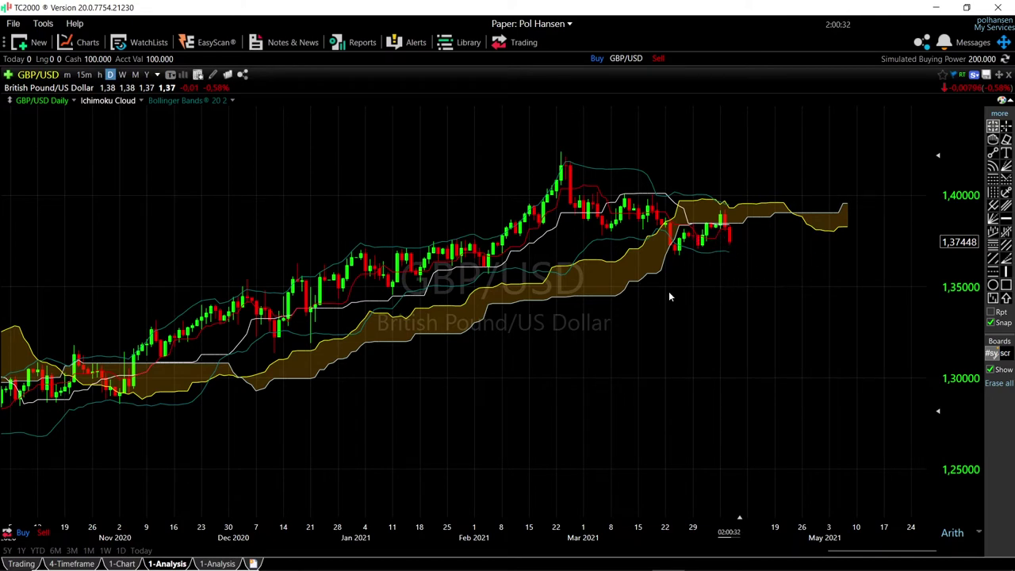
left_click(29, 563)
left_click(71, 179)
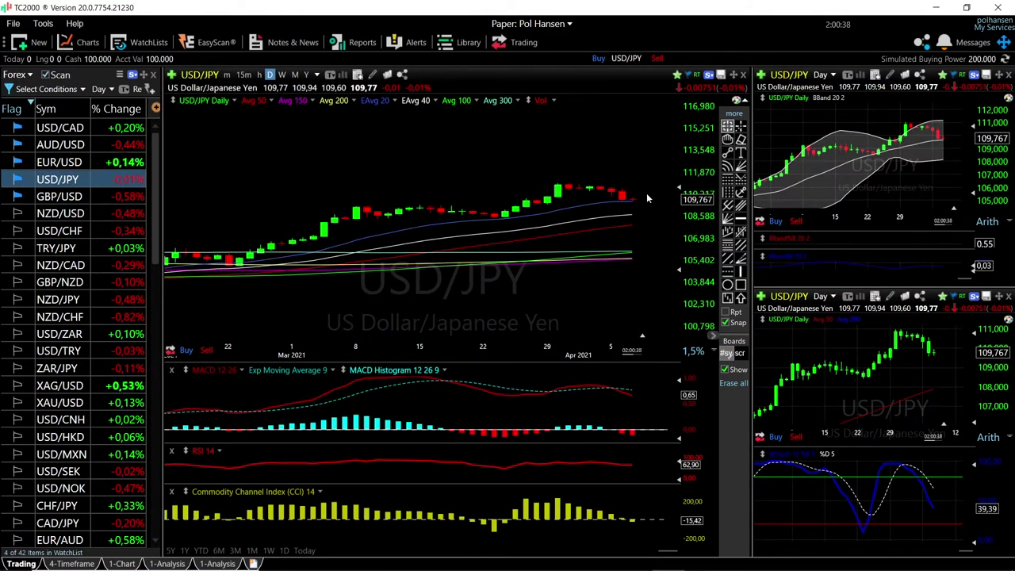
Zoom the USD/JPY daily chart and read the 29 Mar bar's values
scroll(647, 192, "up", 2)
scroll(631, 194, "down", 4)
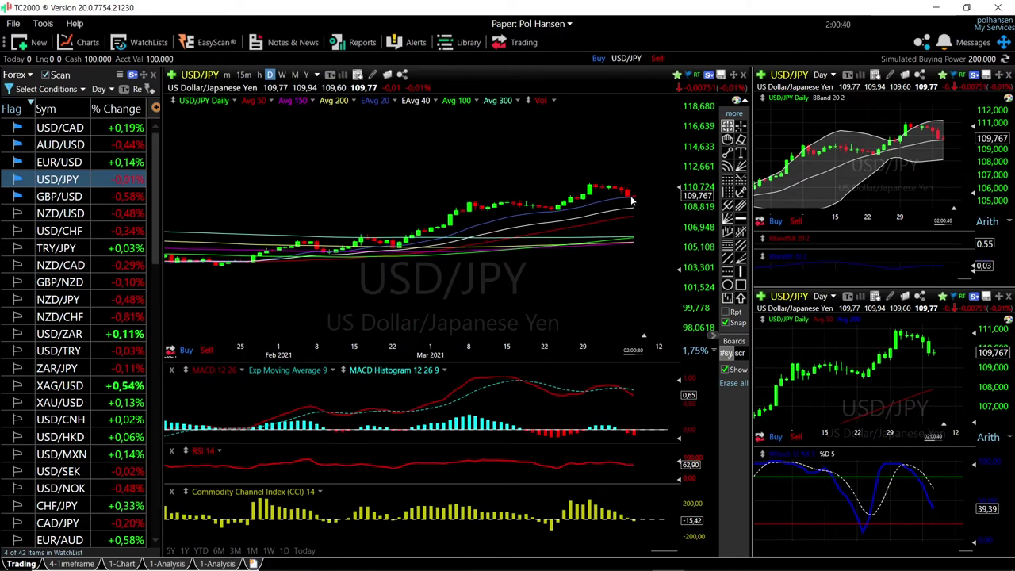
scroll(634, 195, "up", 2)
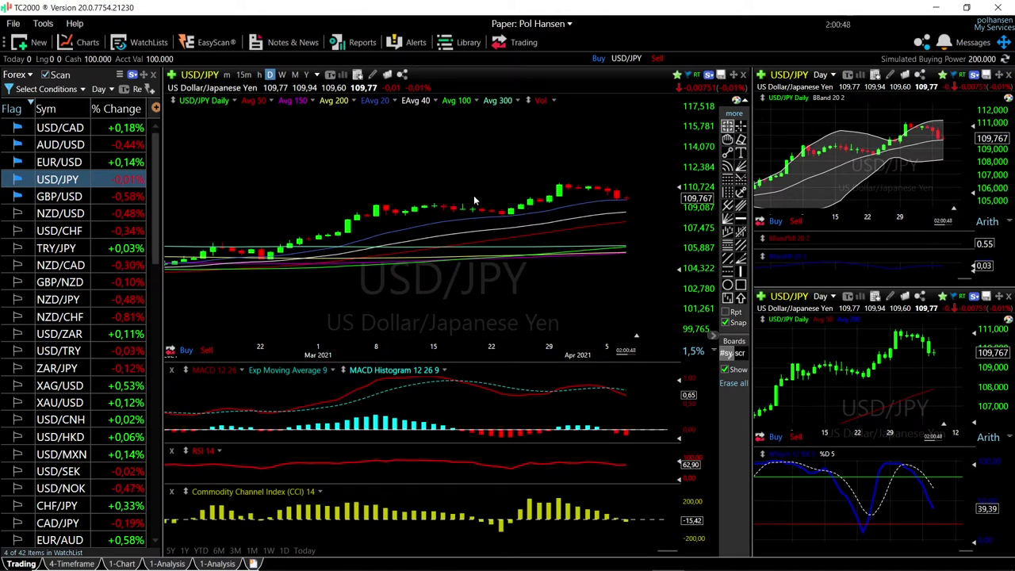
left_click(560, 184)
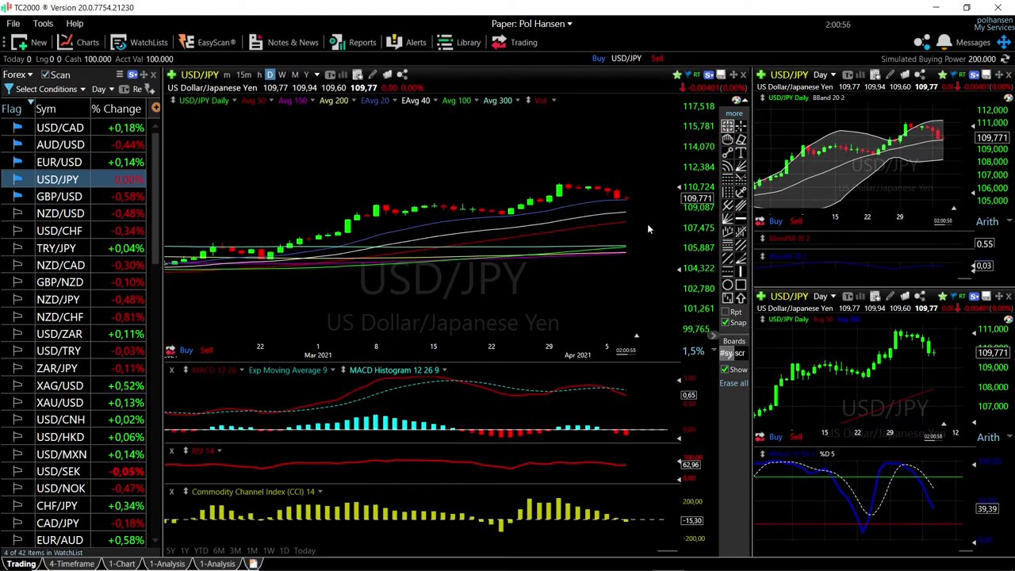
Zoom out to a longer USD/JPY history and read a recent bar's values
scroll(648, 224, "up", 3)
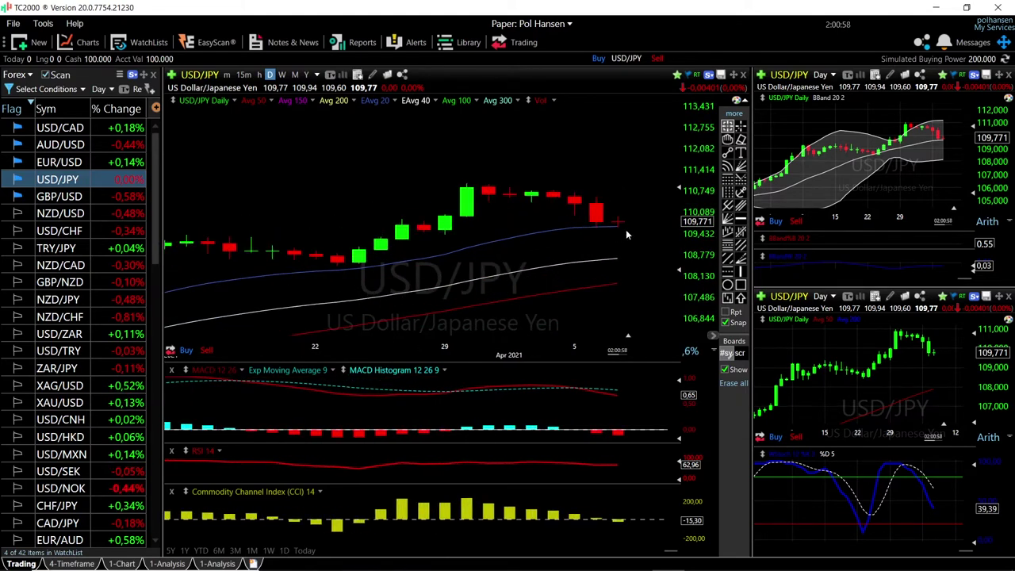
scroll(624, 237, "down", 1)
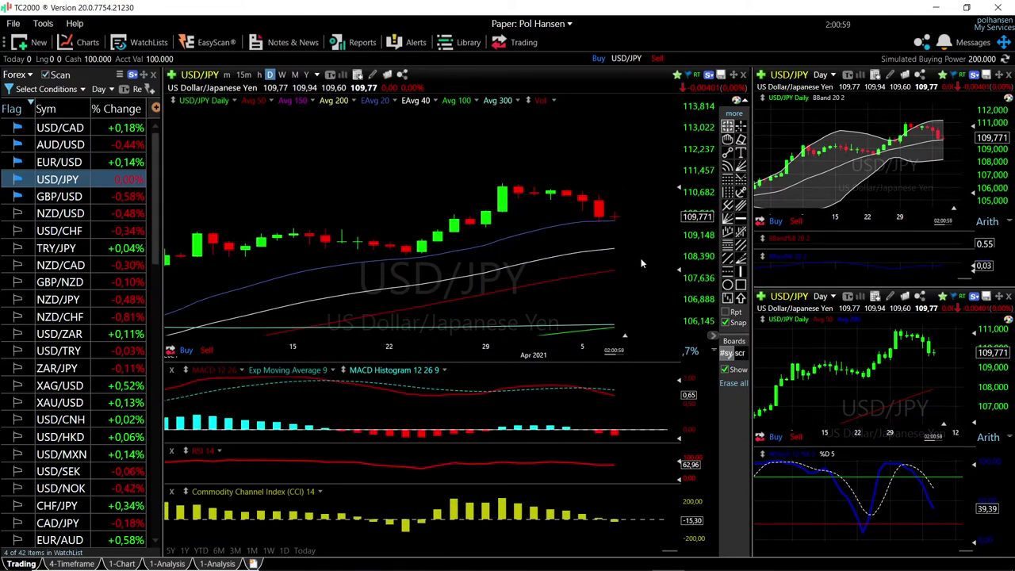
scroll(635, 258, "down", 2)
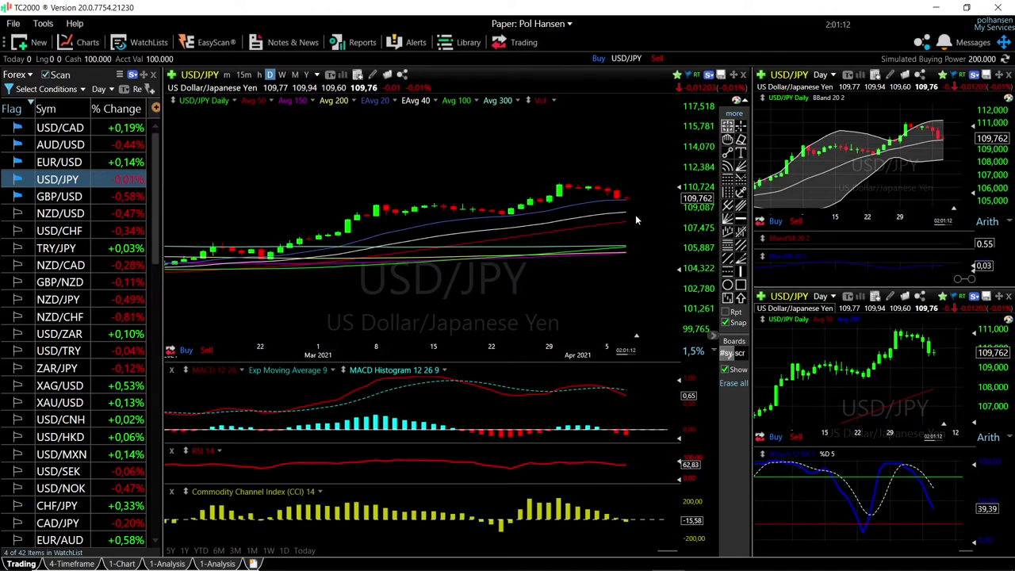
scroll(624, 199, "up", 2)
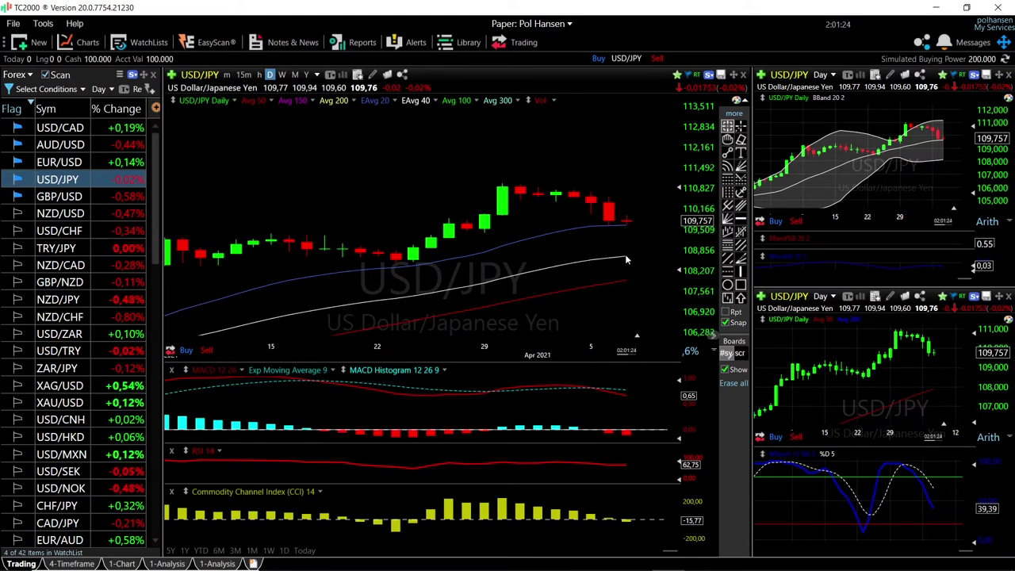
left_click(626, 257)
left_click_drag(626, 256, 626, 256)
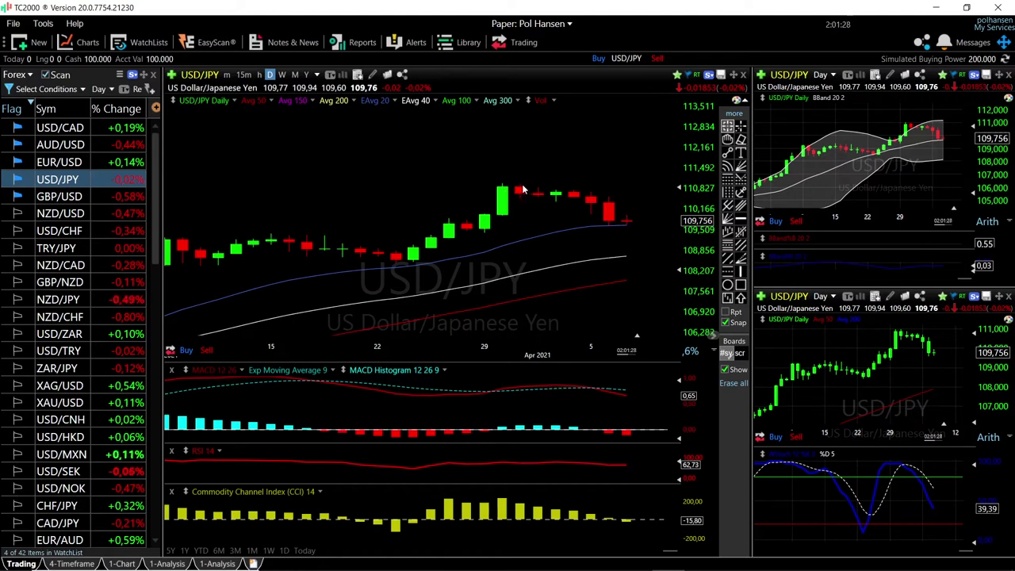
Read the late-March peak candle's values, then switch all charts to EUR/USD
left_click(520, 187)
left_click(520, 187)
scroll(598, 238, "down", 3)
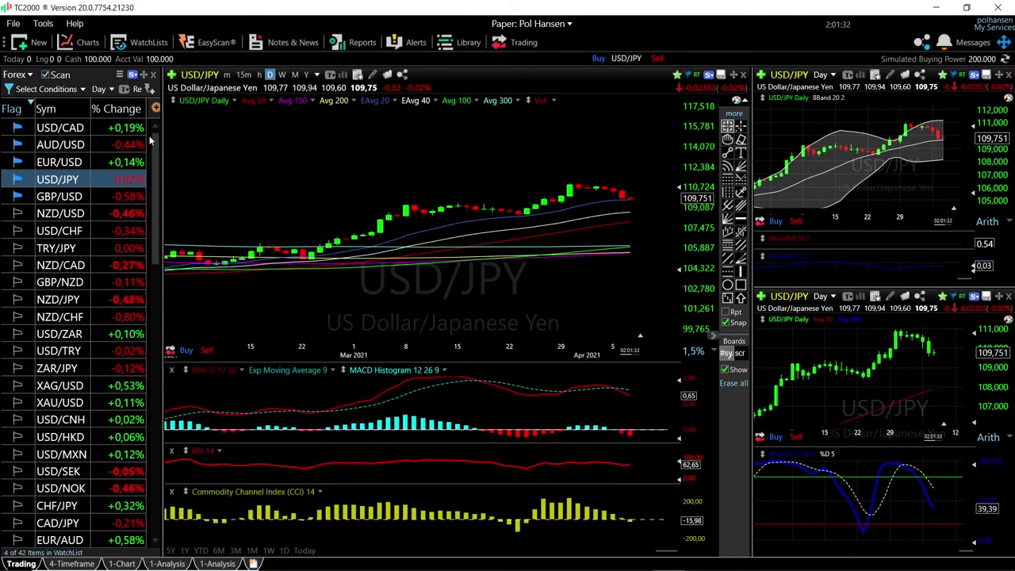
left_click(72, 162)
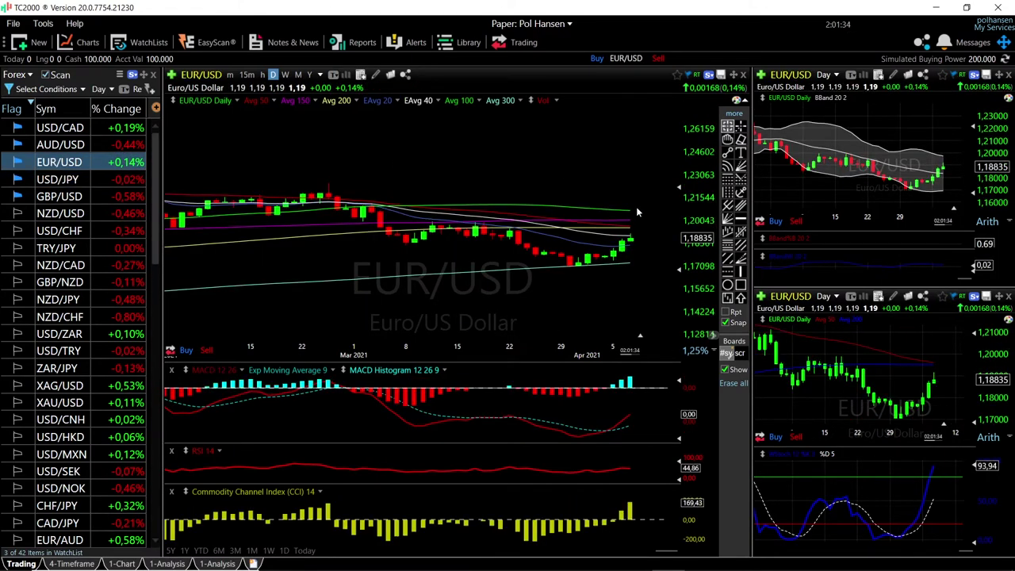
Zoom the EUR/USD daily chart in and out to frame the recent bars
scroll(629, 238, "up", 4)
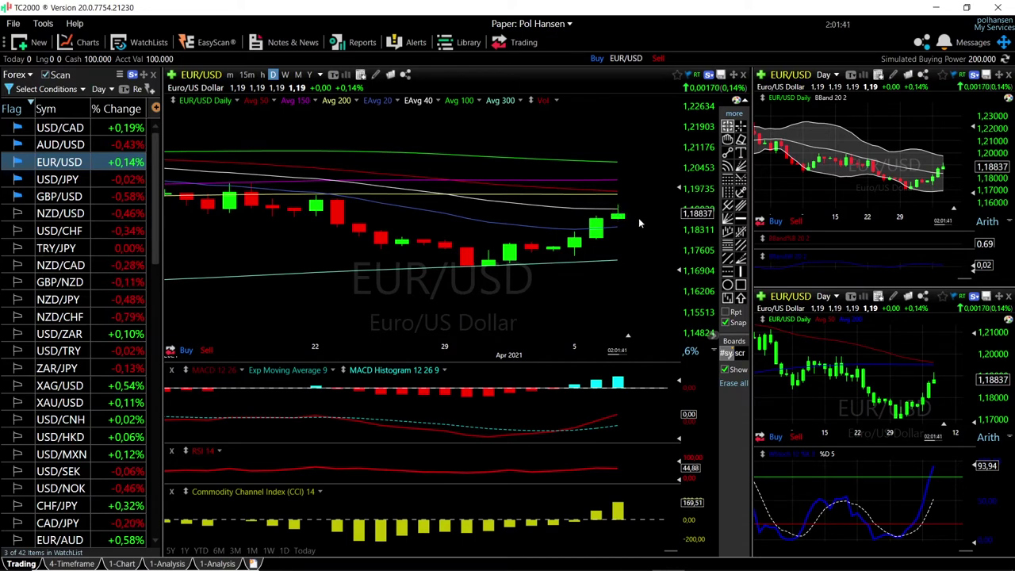
scroll(628, 229, "up", 1)
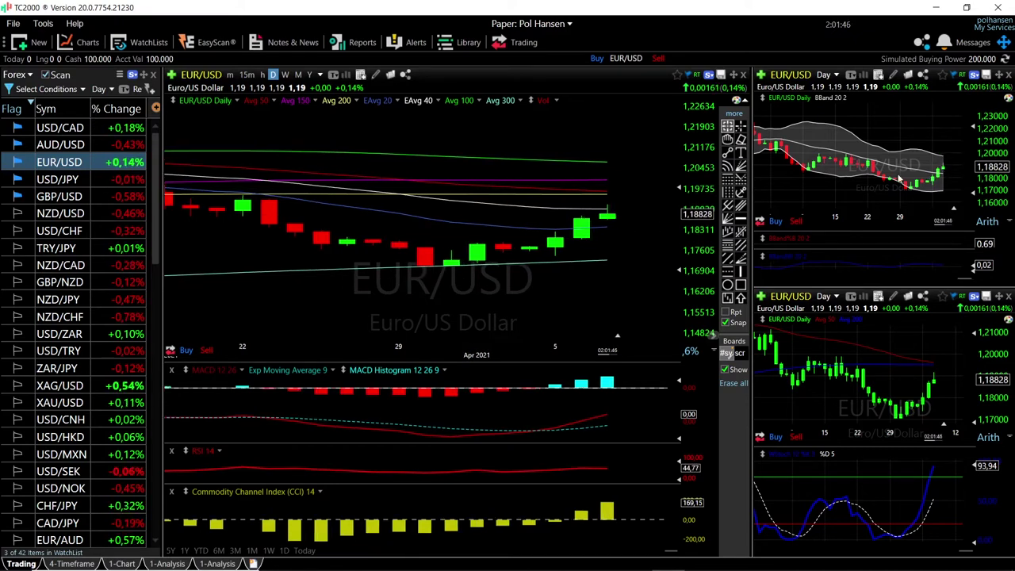
scroll(619, 222, "down", 2)
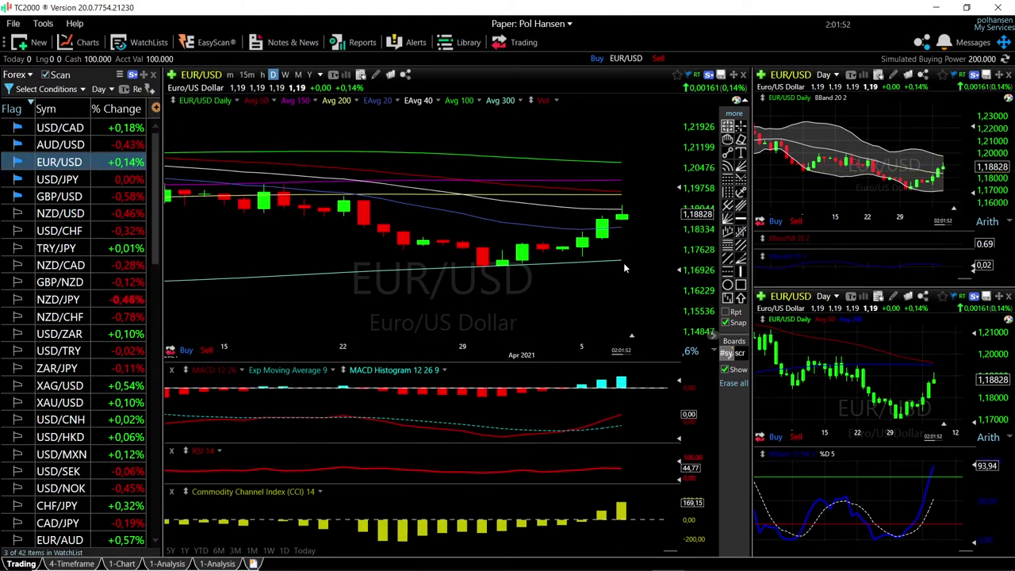
mouse_move(623, 260)
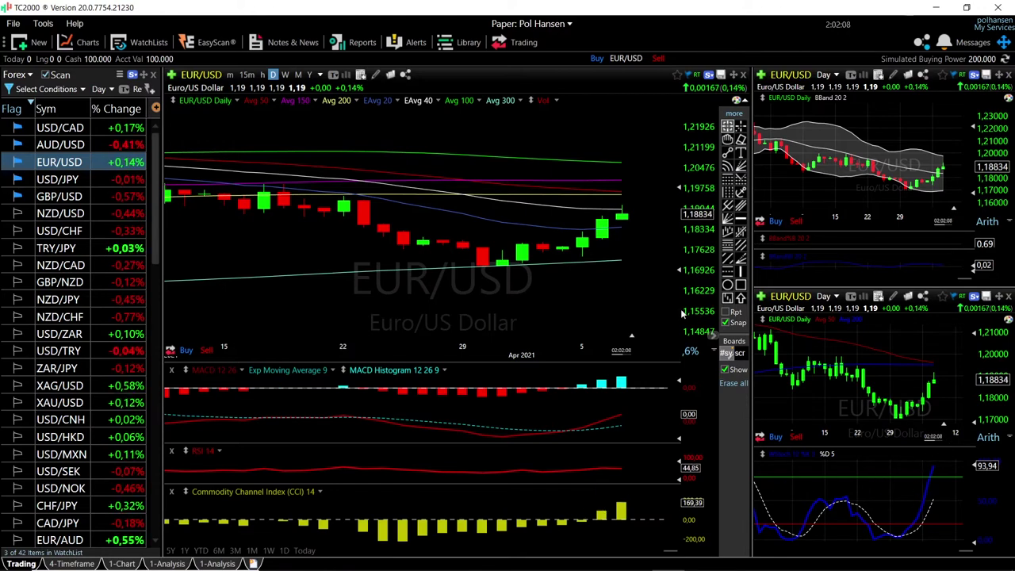
scroll(566, 256, "down", 2)
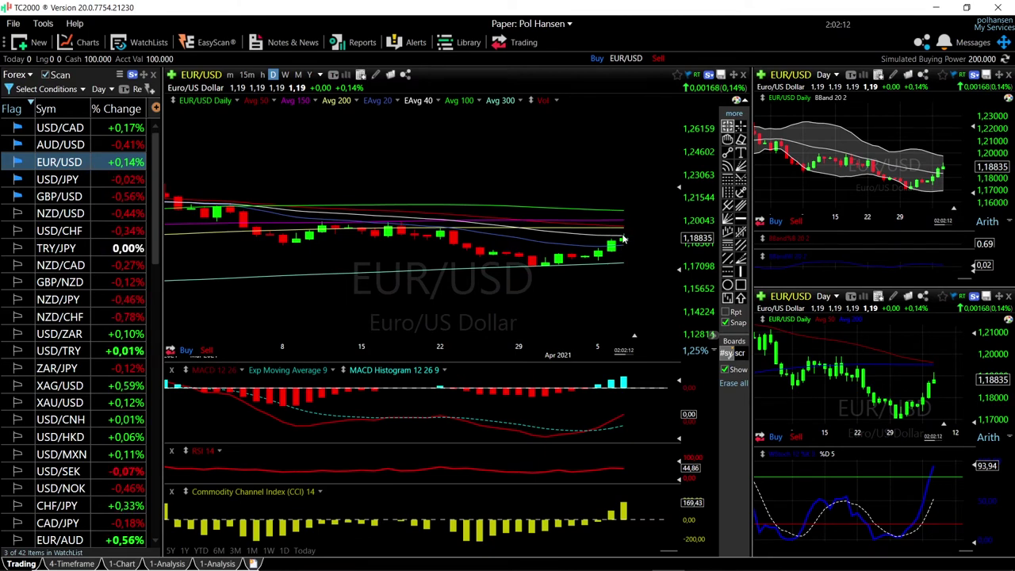
Read the latest EUR/USD bar's values, then switch all charts to AUD/USD
left_click(625, 230)
mouse_move(625, 230)
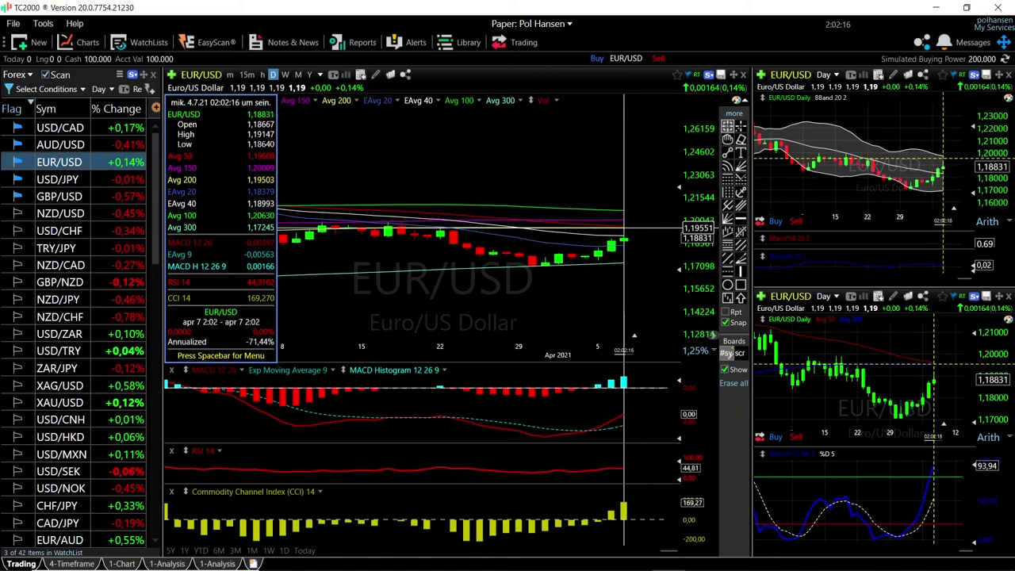
left_click(63, 145)
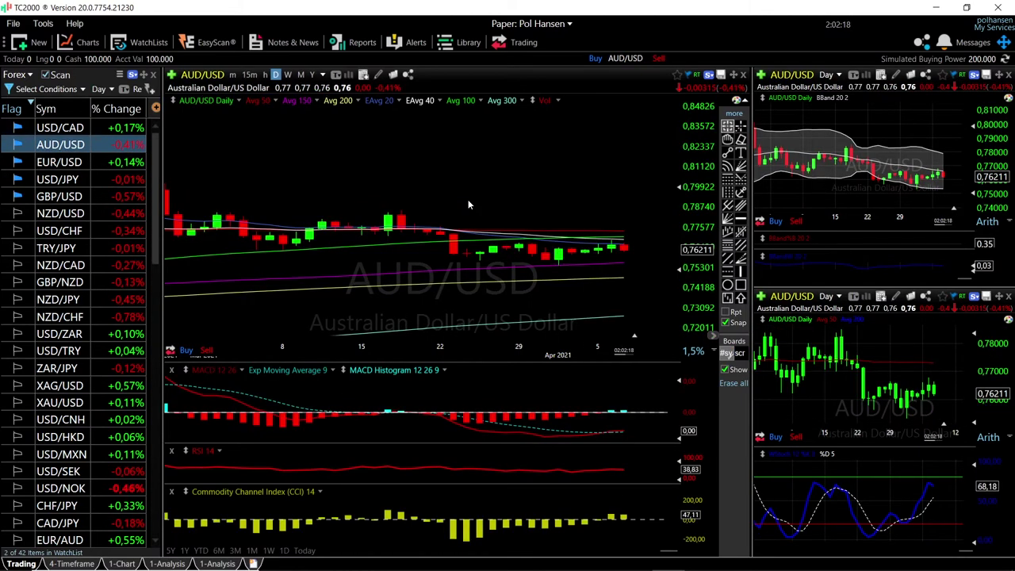
Zoom the main AUD/USD chart, read one bar's OHLC and indicator values, then zoom the Bollinger Band chart
scroll(595, 216, "up", 2)
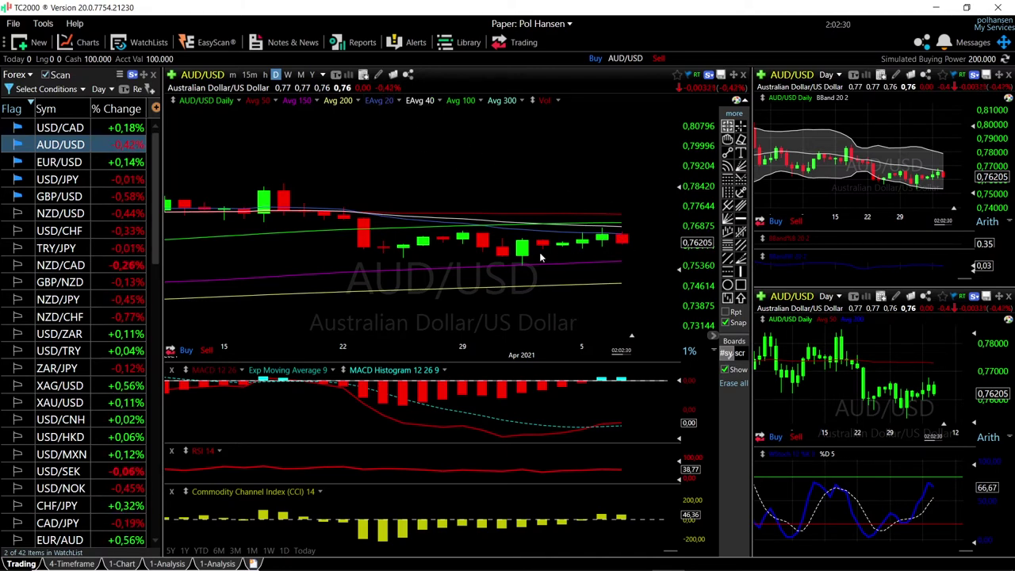
left_click(620, 264)
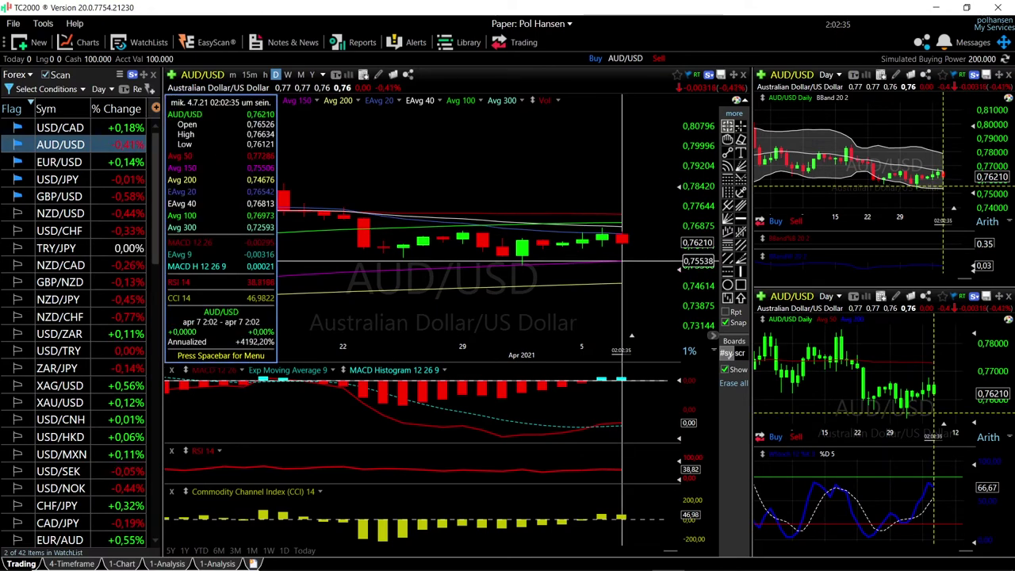
left_click(623, 261)
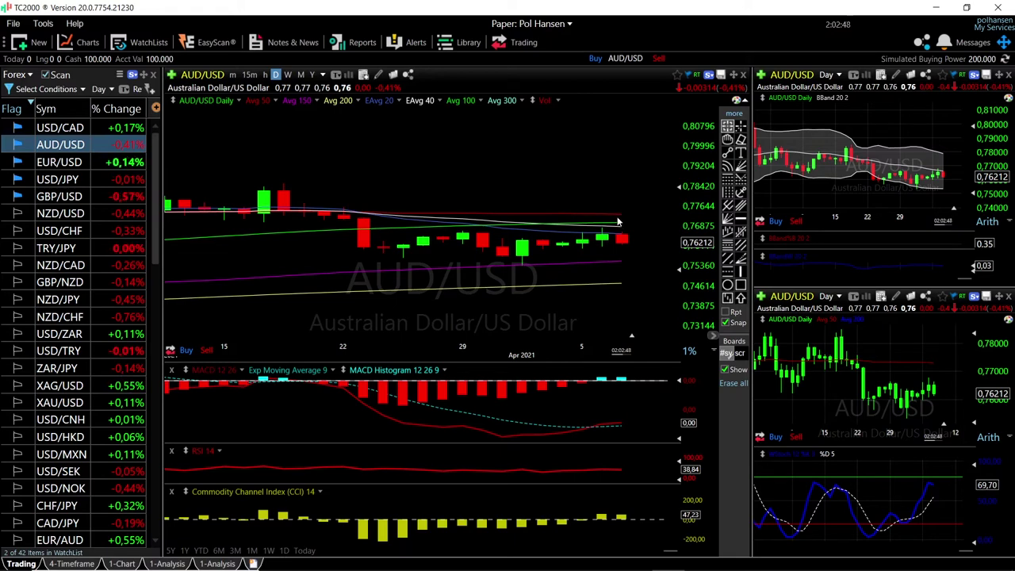
mouse_move(303, 184)
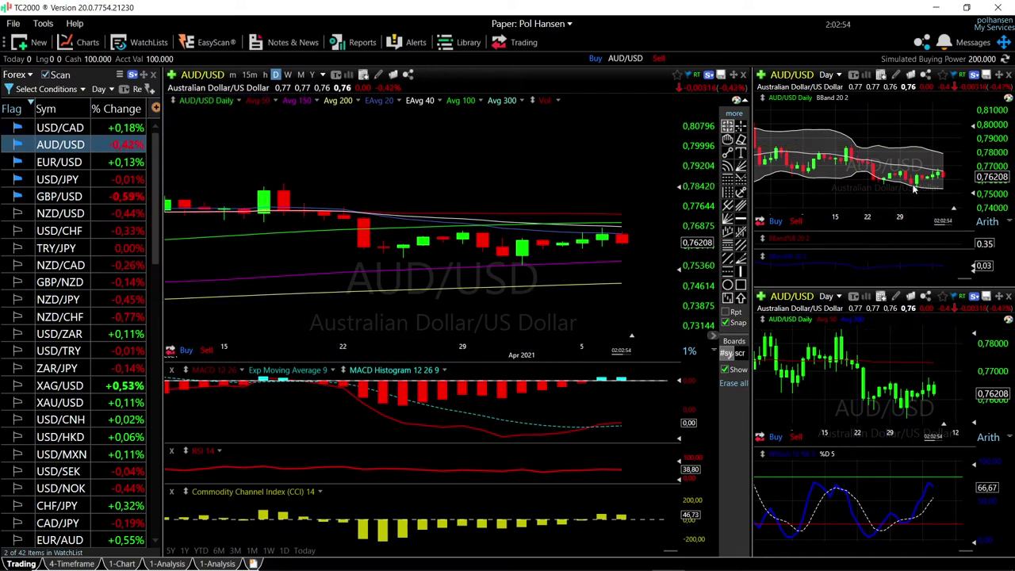
scroll(940, 181, "up", 2)
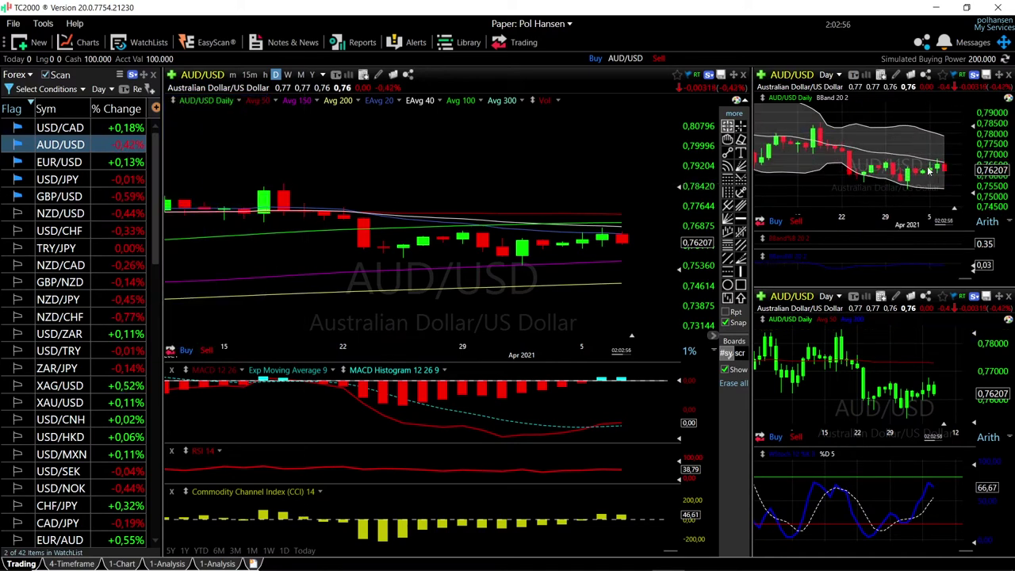